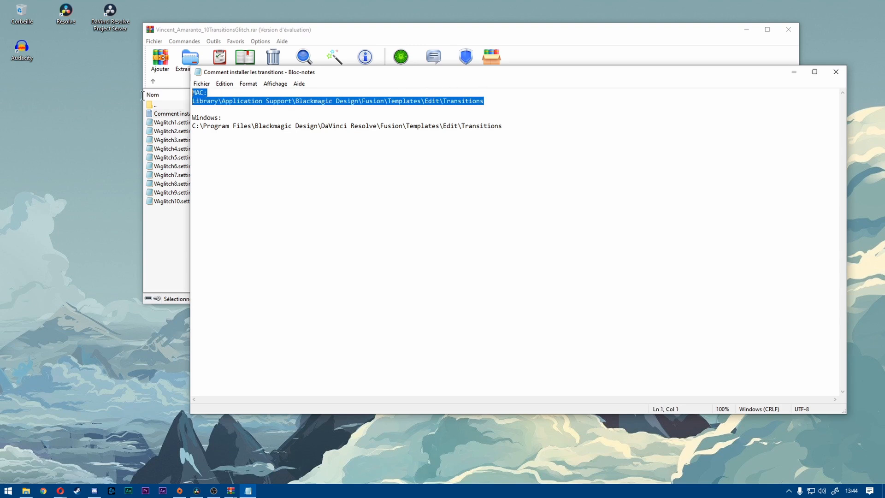
# Step: Copy the Windows transitions path from the text file and open that folder in File Explorer
pyautogui.moveTo(513, 130); pyautogui.dragTo(182, 127)
pyautogui.hotkey('ctrl', 'c')
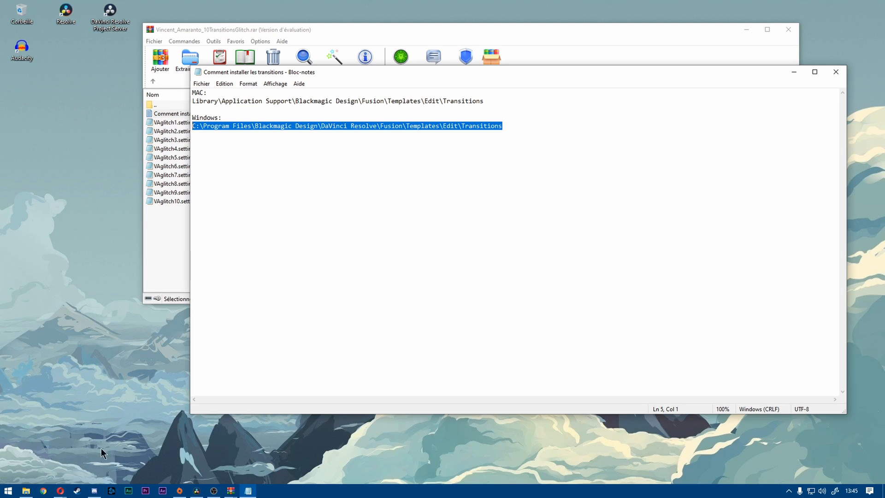
pyautogui.click(26, 491)
pyautogui.click(204, 215)
pyautogui.hotkey('ctrl', 'v')
pyautogui.press('Return')
pyautogui.rightClick(204, 214)
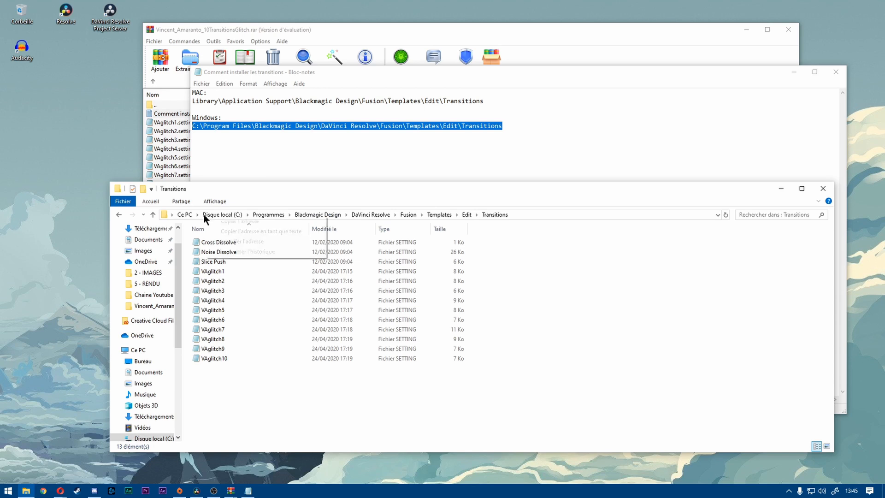
pyautogui.click(242, 401)
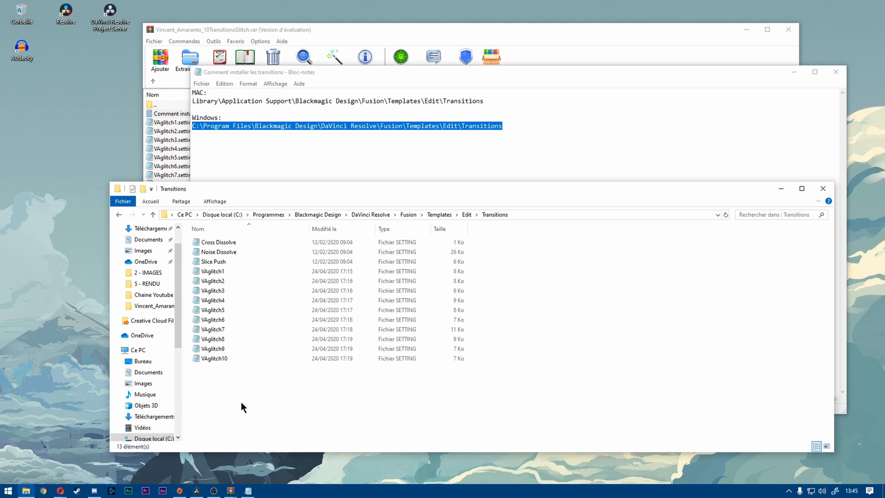
# Step: Select VAglitch1.setting through VAglitch10.setting in the 10TransitionsGlitch archive and return to the Transitions folder window
pyautogui.click(270, 28)
pyautogui.click(193, 123)
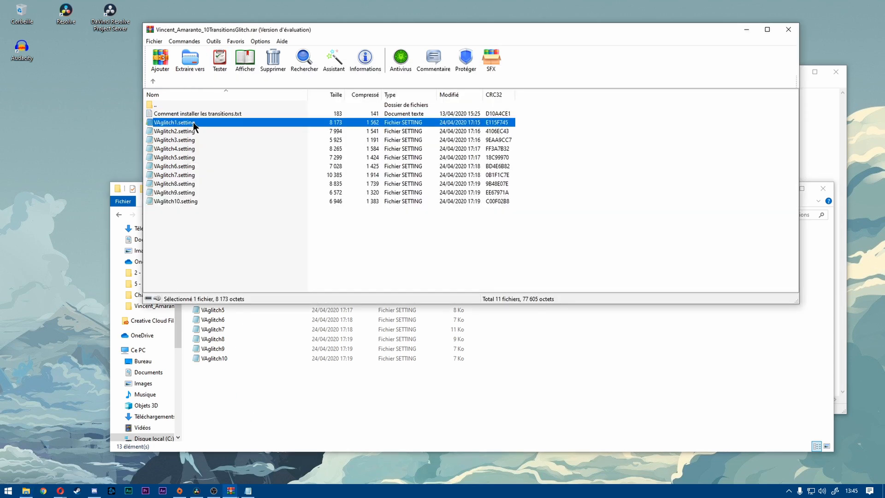
pyautogui.keyDown('shift'); pyautogui.click(181, 201); pyautogui.keyUp('shift')
pyautogui.click(249, 393)
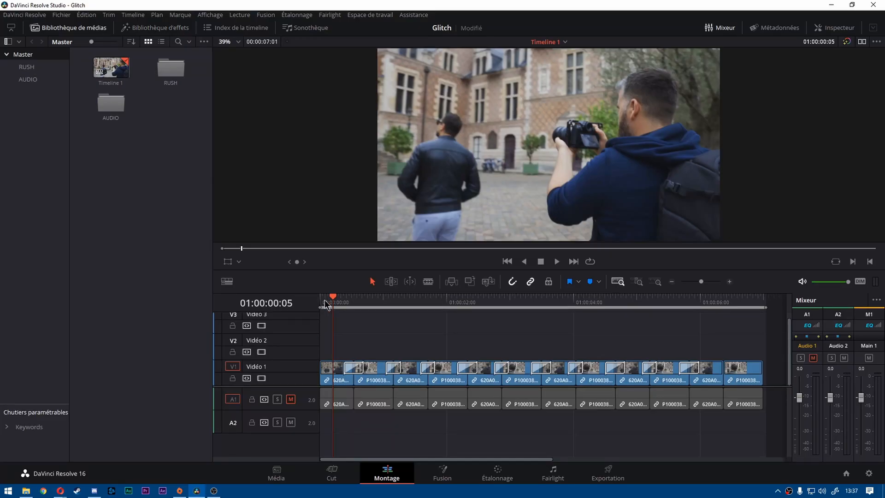
# Step: Show the Fusion Transitions in the effects library and play Timeline 1 from its start to preview the glitch transitions
pyautogui.click(324, 301)
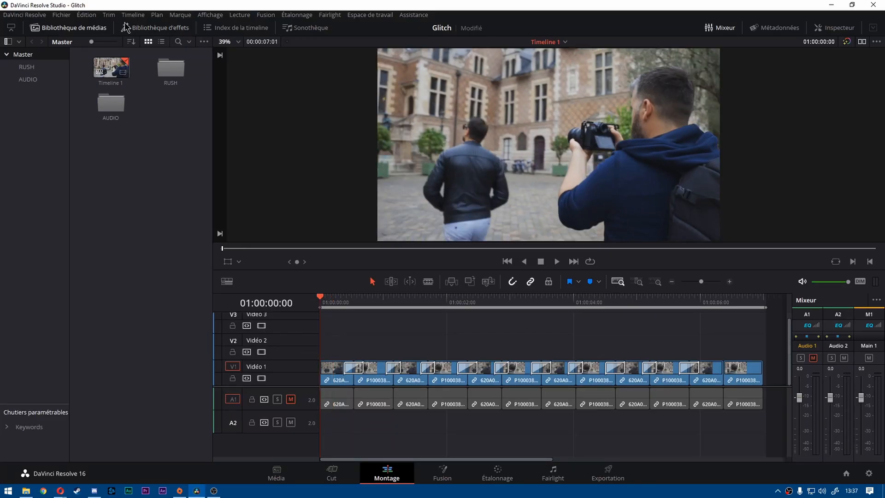
pyautogui.click(140, 29)
pyautogui.scroll(-10, 137, 315)
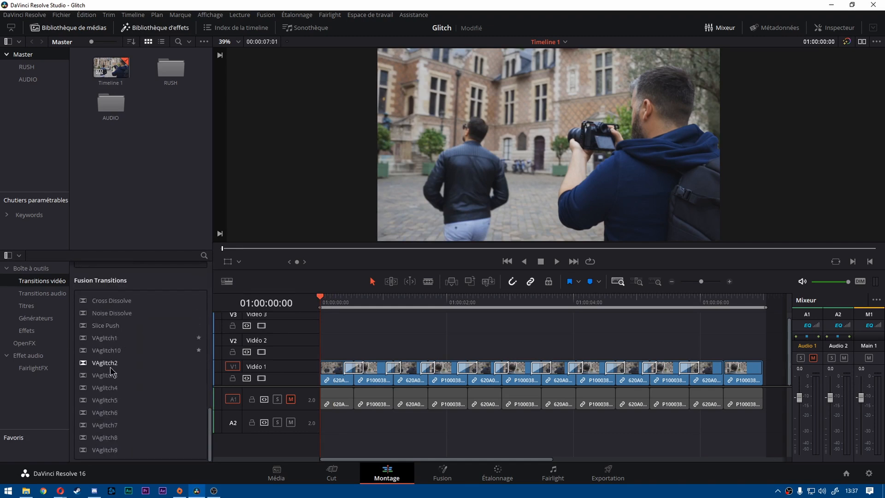
pyautogui.moveTo(110, 339)
pyautogui.mouseDown()
pyautogui.moveTo(366, 369)
pyautogui.moveTo(124, 337)
pyautogui.mouseUp()
pyautogui.press('space')
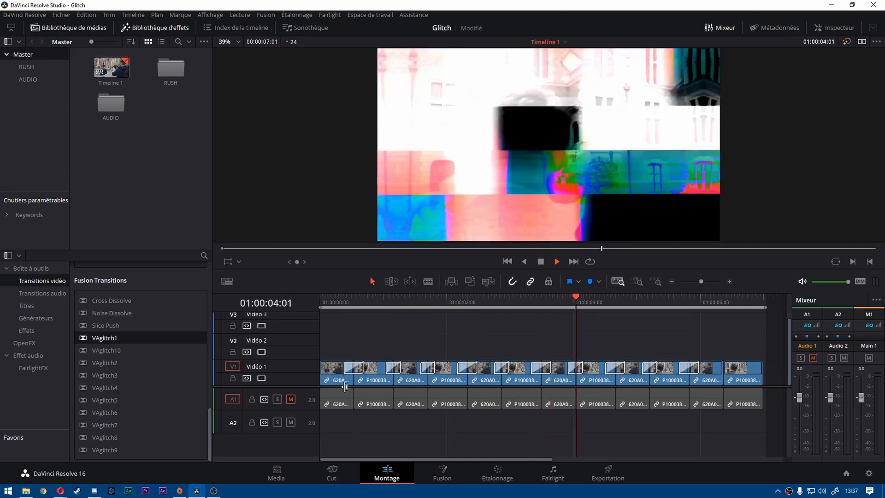
pyautogui.press('space')
# Step: Add the VAglitch6 transition to the last cut on Vidéo 1 and play it back
pyautogui.moveTo(105, 412); pyautogui.dragTo(726, 372)
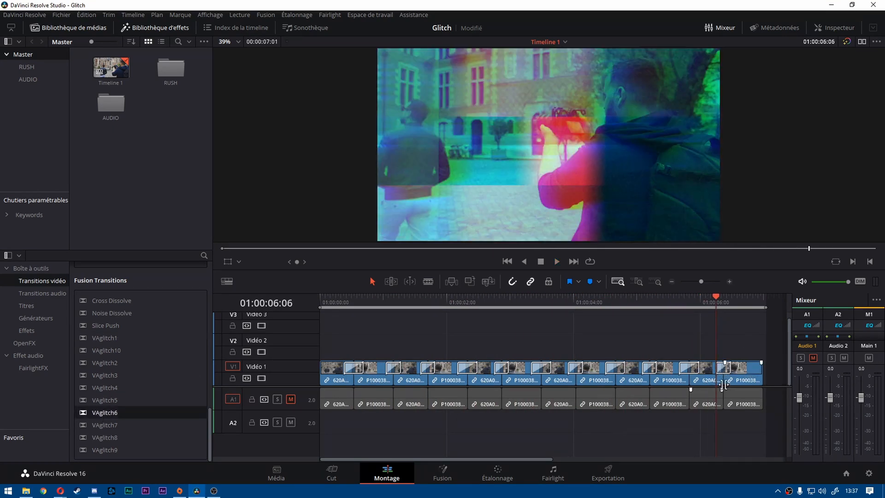
pyautogui.click(699, 296)
pyautogui.press('space')
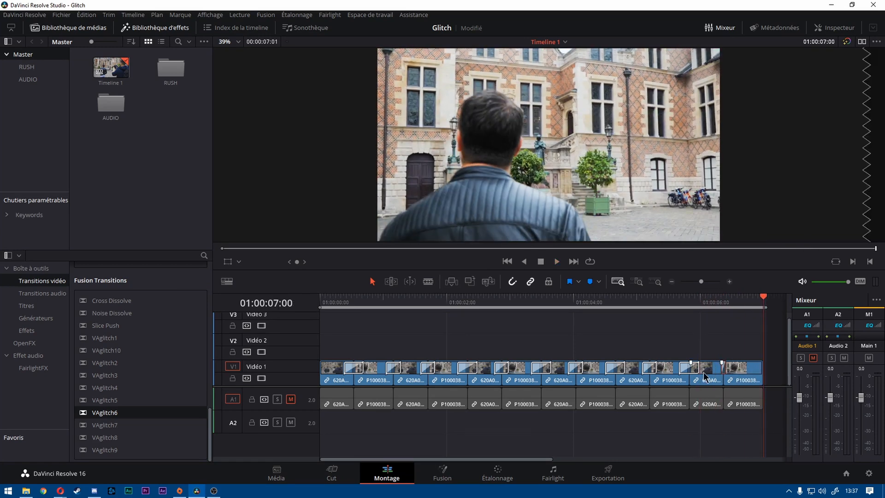
# Step: Adjust the VAglitch6 transition: Power 6.93, Size 1.26, Bar Strength -0.47, Bar Size 0.504, Brightness -0.12 and Saturation 3.6
pyautogui.click(824, 29)
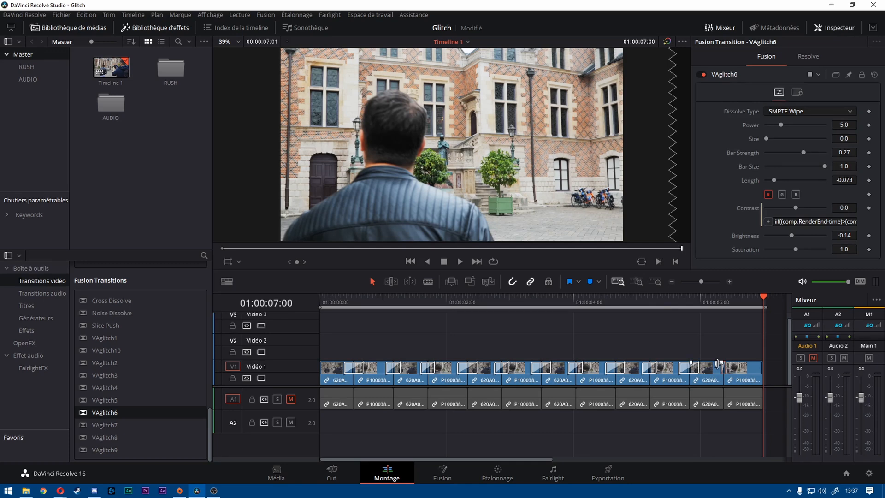
pyautogui.click(687, 367)
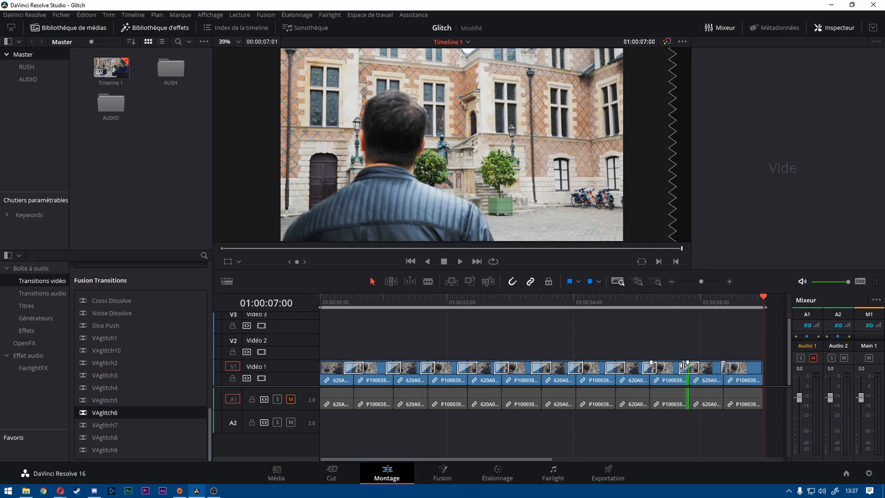
pyautogui.click(722, 367)
pyautogui.click(721, 301)
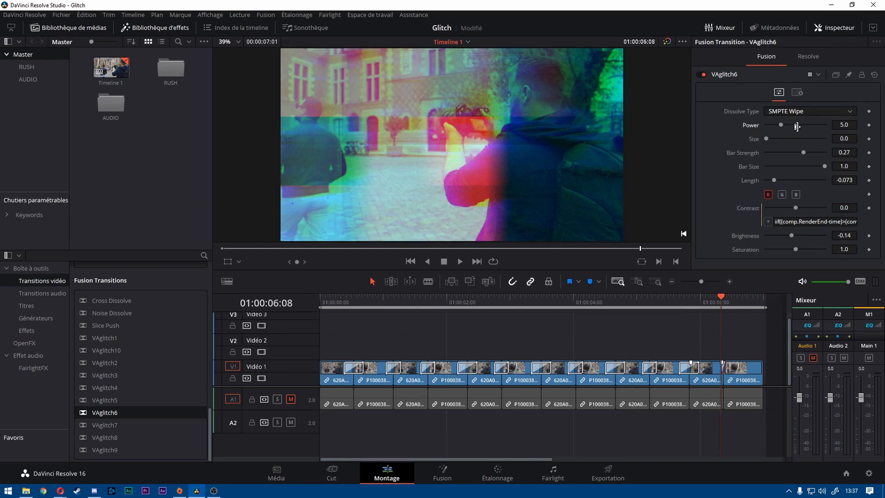
pyautogui.moveTo(781, 125); pyautogui.dragTo(824, 126)
pyautogui.moveTo(768, 139)
pyautogui.mouseDown()
pyautogui.moveTo(812, 139)
pyautogui.moveTo(784, 143)
pyautogui.moveTo(791, 127)
pyautogui.moveTo(808, 138)
pyautogui.moveTo(784, 161)
pyautogui.moveTo(796, 167)
pyautogui.moveTo(781, 139)
pyautogui.mouseUp()
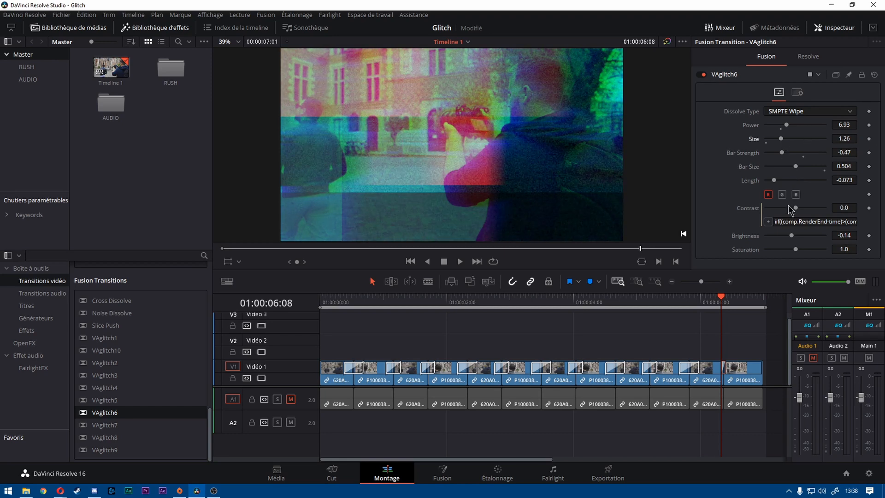
pyautogui.moveTo(792, 235)
pyautogui.mouseDown()
pyautogui.moveTo(804, 235)
pyautogui.moveTo(774, 253)
pyautogui.moveTo(808, 250)
pyautogui.moveTo(792, 236)
pyautogui.mouseUp()
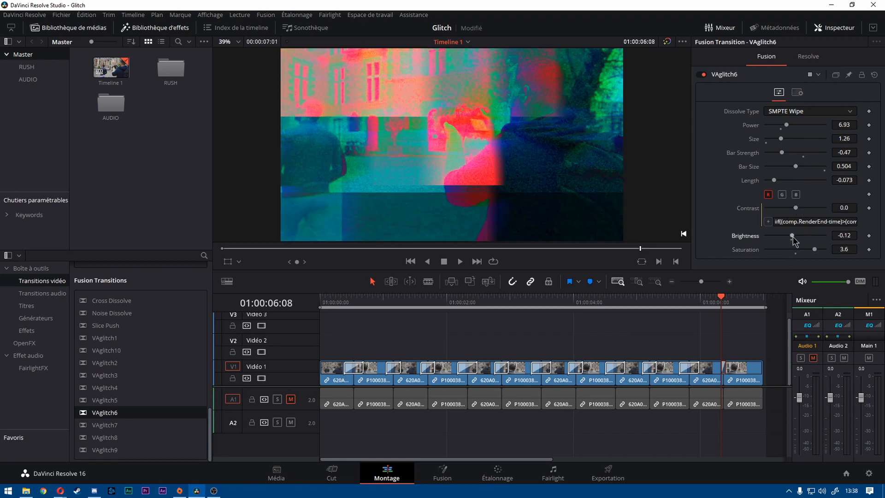
# Step: Play back the adjusted transition at the last cut, return to the timeline's start and switch to File Explorer
pyautogui.press('space')
pyautogui.scroll(3, 715, 302)
pyautogui.click(468, 298)
pyautogui.click(458, 298)
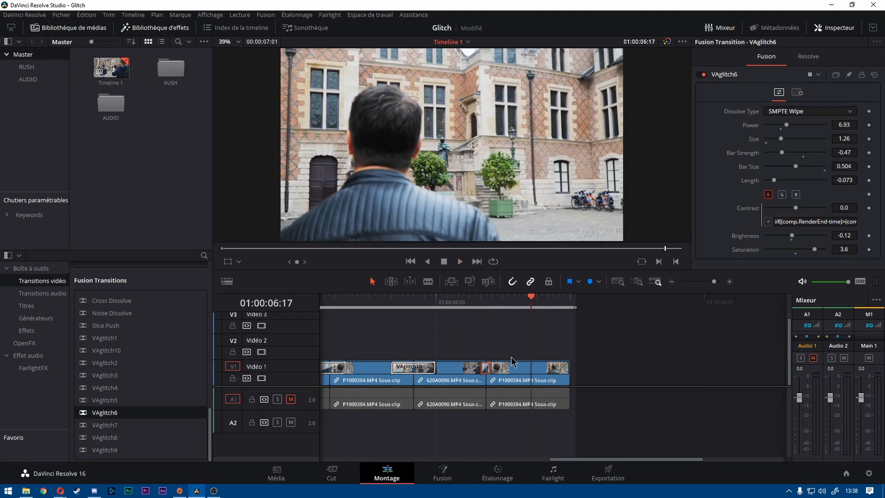
pyautogui.moveTo(582, 460); pyautogui.dragTo(295, 467)
pyautogui.click(26, 491)
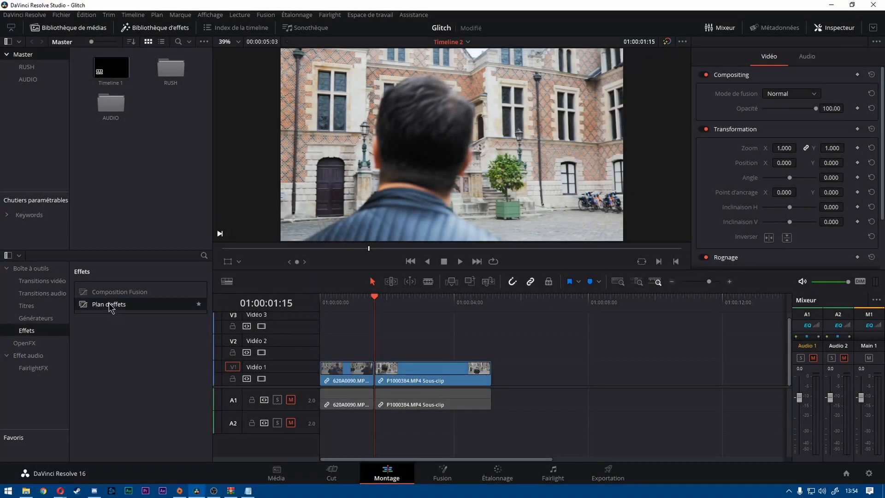
# Step: Place a Plan d'effets on Vidéo 2 over the cut of Timeline 2, shorten it to about one second and preview it
pyautogui.moveTo(111, 308); pyautogui.dragTo(360, 345)
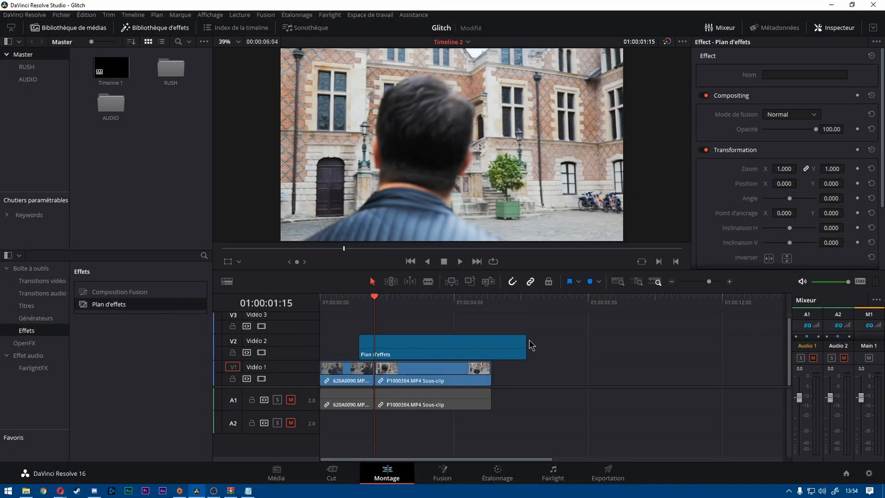
pyautogui.moveTo(525, 345); pyautogui.dragTo(388, 347)
pyautogui.click(357, 302)
pyautogui.press('space')
pyautogui.press('space')
# Step: Apply the OpenFX effect Mouvement de la caméra to the Plan d'effets clip
pyautogui.click(27, 343)
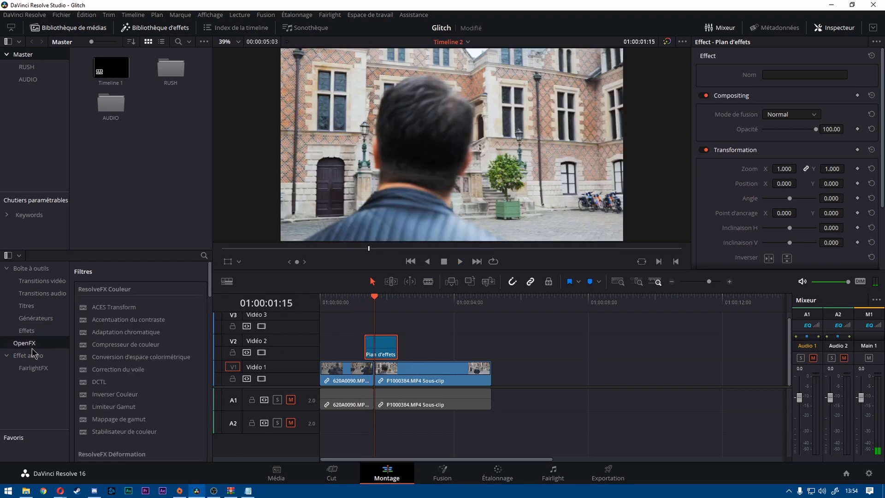
pyautogui.scroll(-10, 110, 323)
pyautogui.scroll(-6, 110, 329)
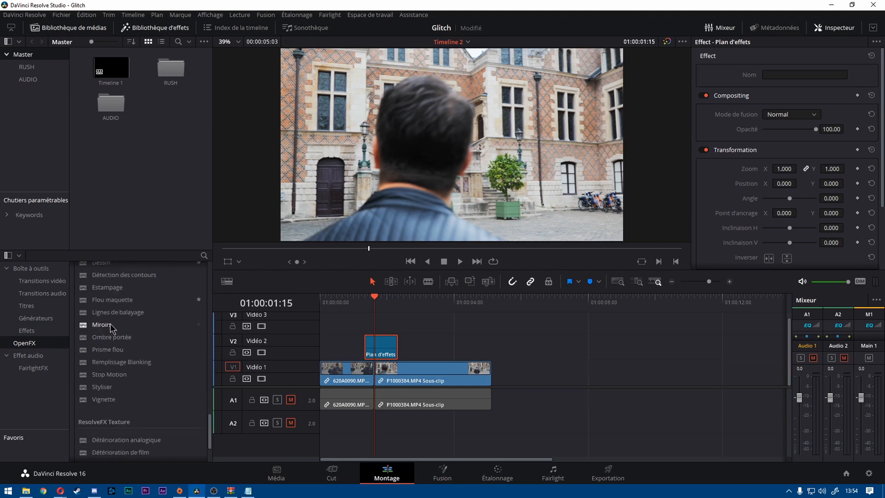
pyautogui.moveTo(110, 448); pyautogui.dragTo(381, 349)
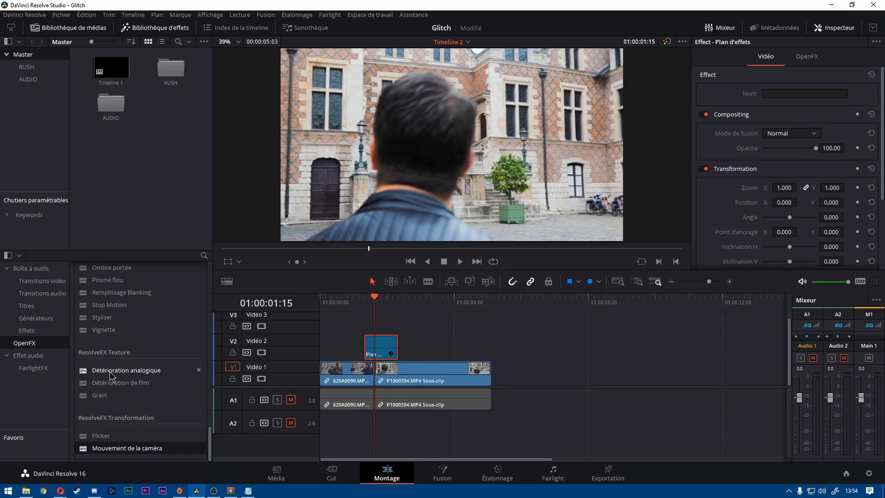
# Step: Apply the ResolveFX Revival effect Aberration chromatique to the Plan d'effets clip
pyautogui.scroll(5, 110, 369)
pyautogui.scroll(3, 110, 321)
pyautogui.moveTo(124, 314); pyautogui.dragTo(392, 304)
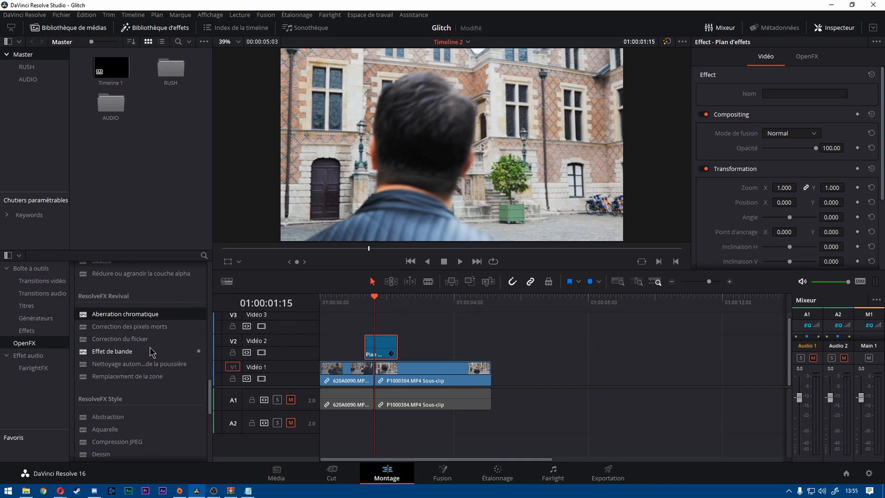
# Step: Apply the ResolveFX Style effect Prisme flou to the Plan d'effets clip
pyautogui.scroll(-5, 152, 353)
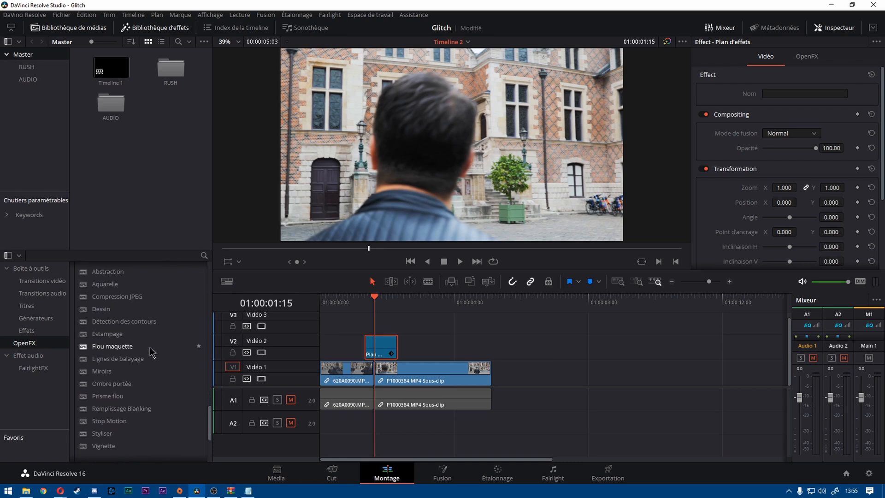
pyautogui.scroll(-2, 152, 352)
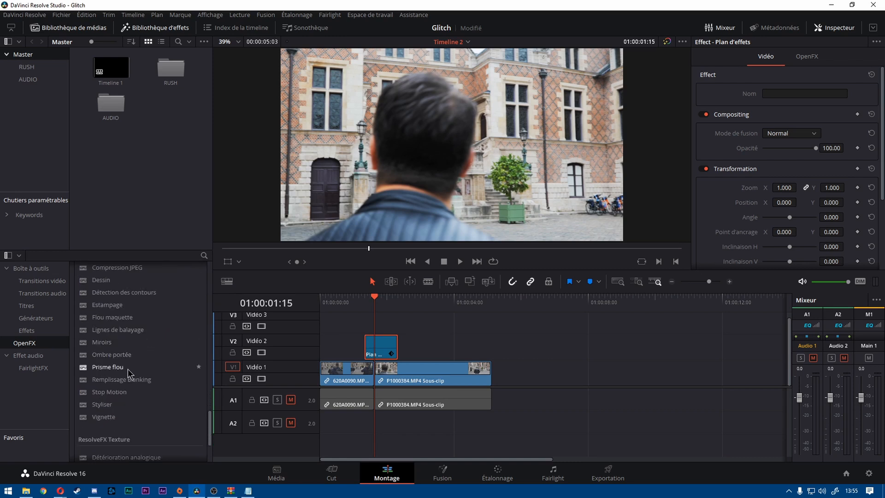
pyautogui.scroll(-1, 129, 373)
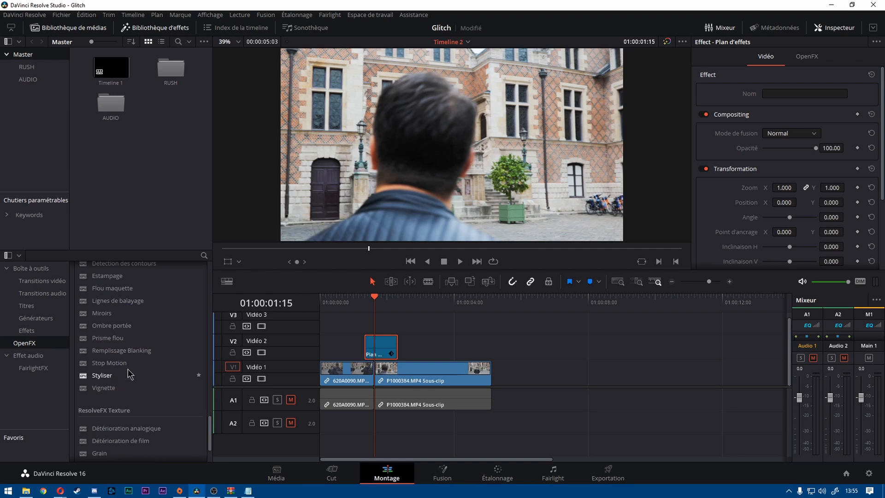
pyautogui.moveTo(114, 345)
pyautogui.mouseDown()
pyautogui.moveTo(375, 352)
pyautogui.moveTo(106, 339)
pyautogui.mouseUp()
pyautogui.scroll(-1, 106, 339)
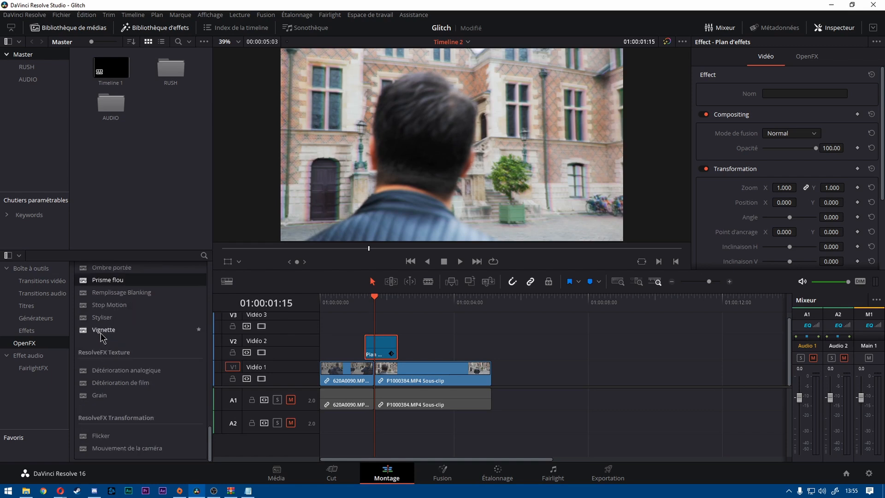
# Step: At the effect clip's start, set Mouvement de la caméra to movement amplitude 2.000, Vitesse 1.712, Flou de bougé 0.093 and Amplitude du Pan 0.204
pyautogui.click(365, 300)
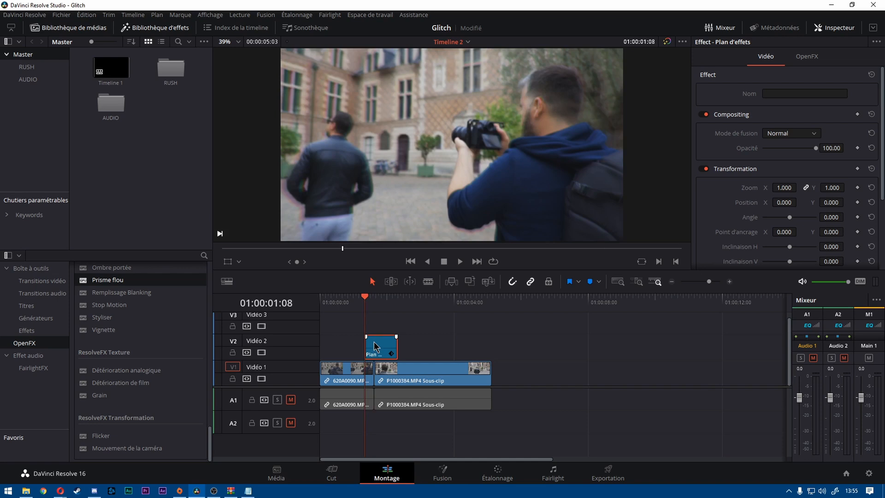
pyautogui.click(810, 56)
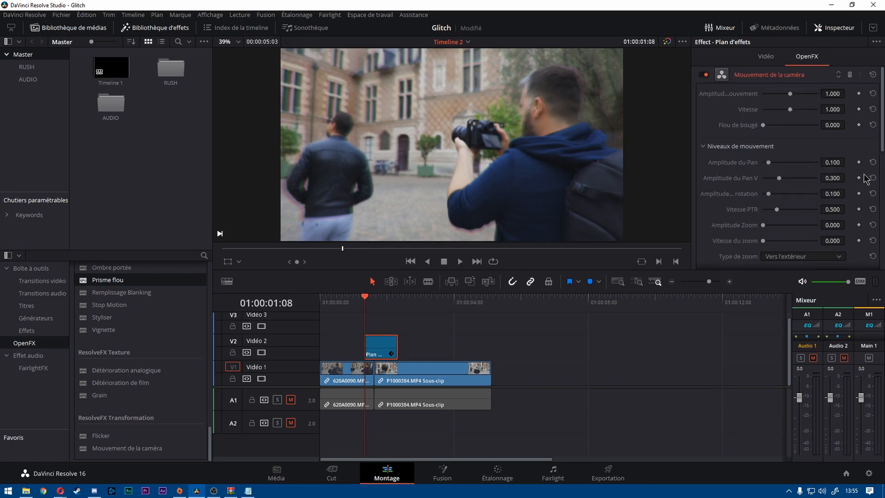
pyautogui.moveTo(790, 94); pyautogui.dragTo(809, 110)
pyautogui.moveTo(763, 125); pyautogui.dragTo(768, 125)
pyautogui.moveTo(769, 162); pyautogui.dragTo(774, 162)
# Step: Keyframe the camera movement's amplitude and Vitesse at the end of the effect clip and play back the result
pyautogui.click(397, 300)
pyautogui.doubleClick(806, 109)
pyautogui.click(353, 300)
pyautogui.press('space')
pyautogui.click(354, 301)
pyautogui.click(358, 300)
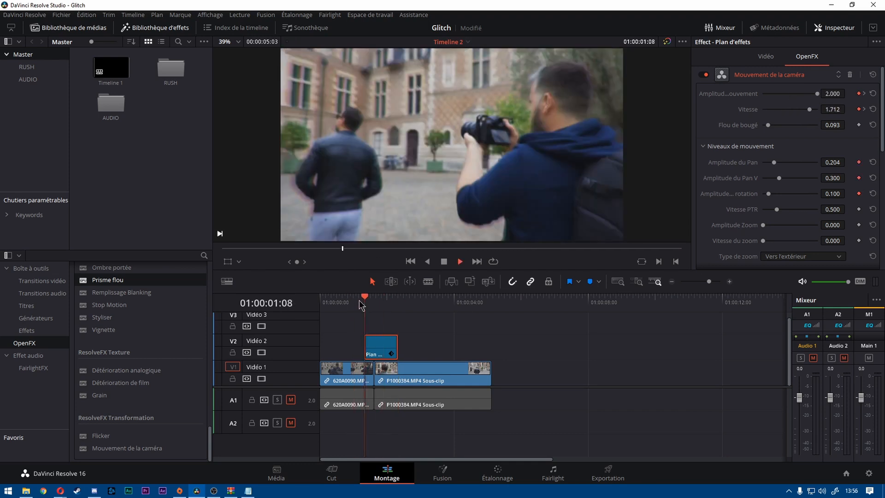
pyautogui.press('space')
# Step: Keyframe Aberration chromatique over the cut with the first Contour Rouge/Cyan at 1.000, and the blue/yellow resize and second contour at -1.000
pyautogui.doubleClick(798, 77)
pyautogui.doubleClick(784, 91)
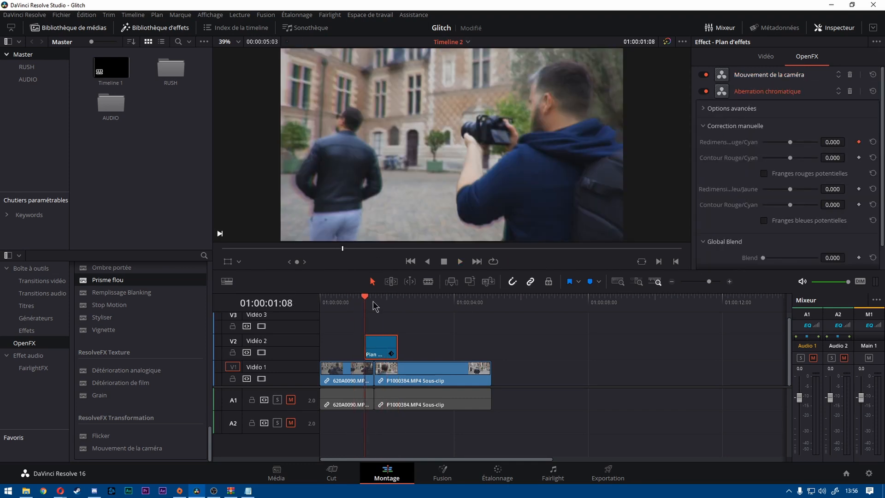
pyautogui.click(393, 300)
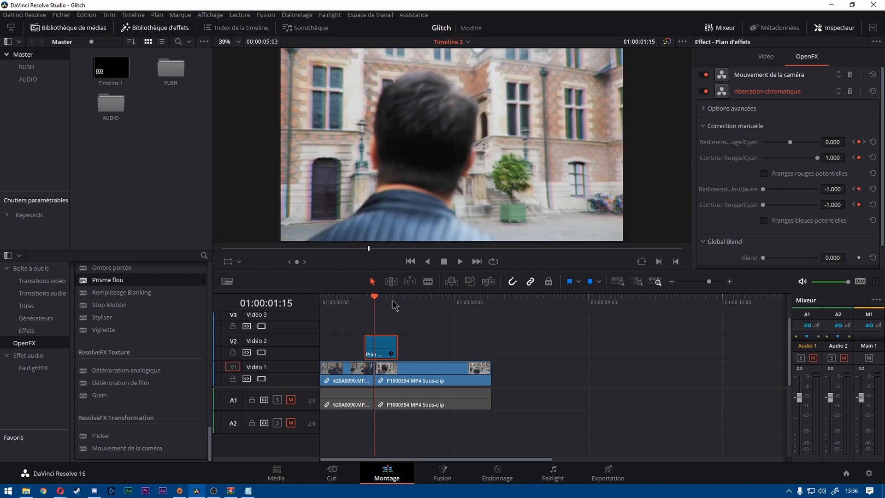
# Step: Change the Aberration chromatique resize and contour values at the effect clip's end and play back the animation
pyautogui.click(397, 300)
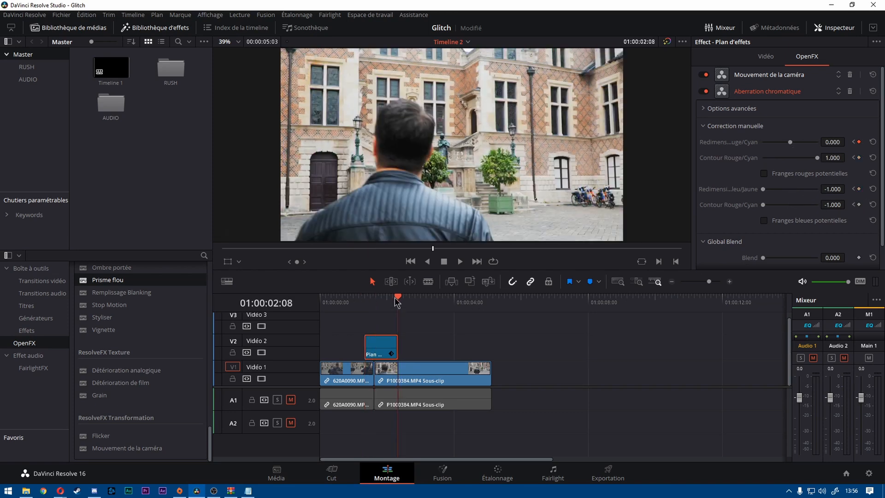
pyautogui.moveTo(763, 205); pyautogui.dragTo(792, 205)
pyautogui.moveTo(763, 189); pyautogui.dragTo(817, 189)
pyautogui.moveTo(790, 142); pyautogui.dragTo(812, 142)
pyautogui.click(347, 301)
pyautogui.press('space')
pyautogui.click(351, 302)
pyautogui.click(363, 302)
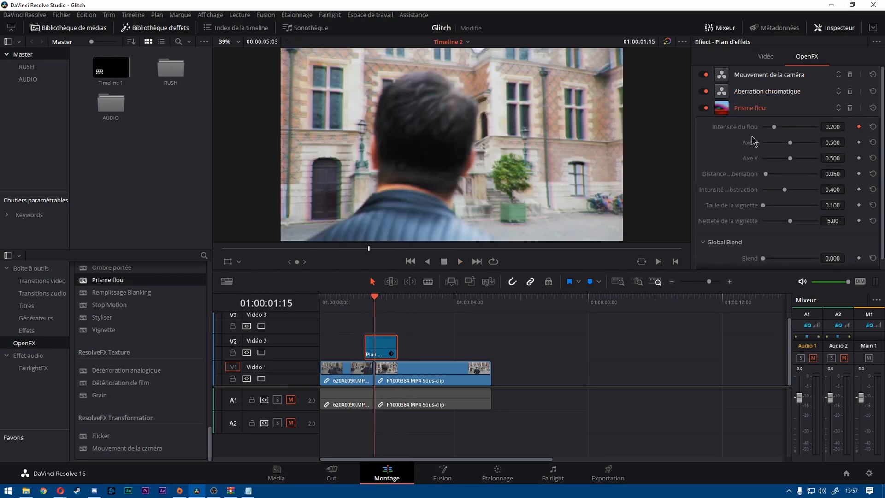
# Step: Apply the Détérioration analogique effect to the Plan d'effets clip and open its settings
pyautogui.moveTo(120, 370); pyautogui.dragTo(379, 351)
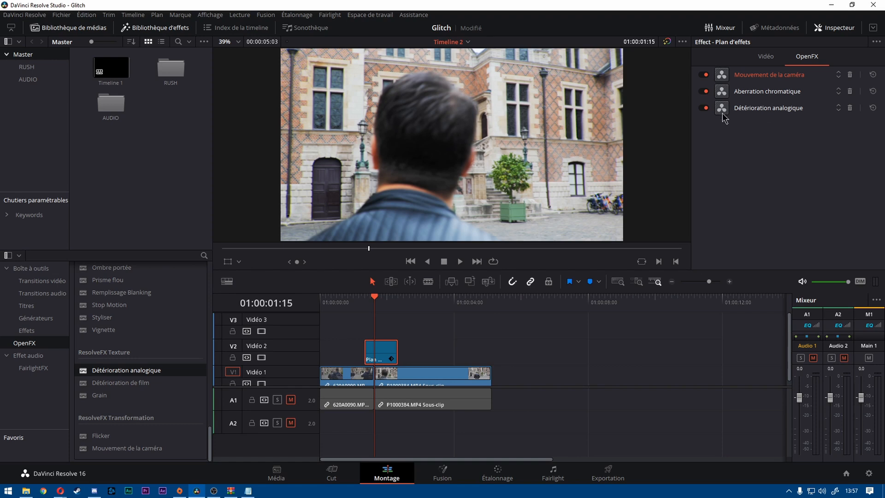
pyautogui.click(723, 113)
pyautogui.scroll(-2, 775, 165)
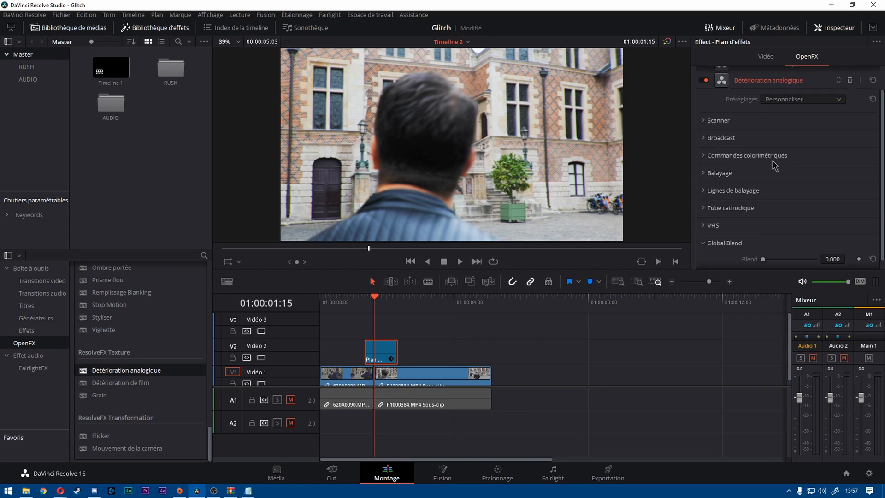
# Step: Keyframe the Balayage Déplacement H value at 0.000 at the effect clip's start, at the cut and at its end
pyautogui.click(364, 306)
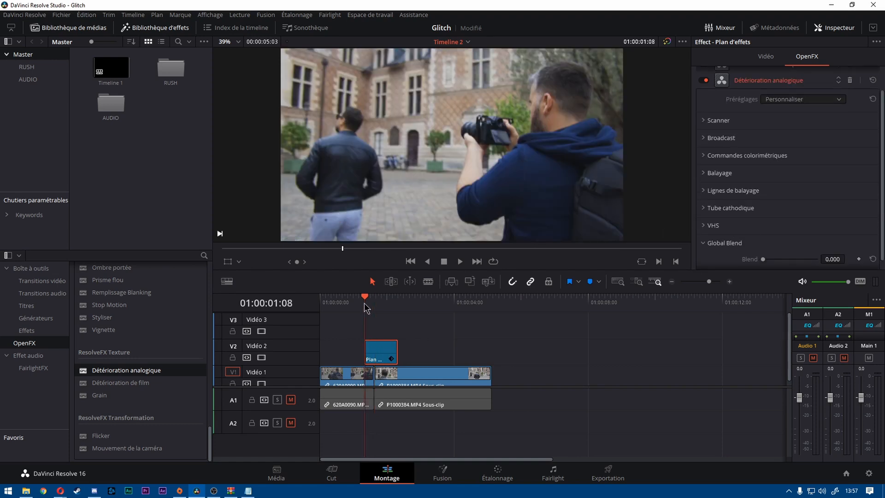
pyautogui.click(708, 175)
pyautogui.scroll(-1, 710, 177)
pyautogui.moveTo(790, 180)
pyautogui.mouseDown()
pyautogui.moveTo(778, 181)
pyautogui.moveTo(791, 181)
pyautogui.mouseUp()
pyautogui.click(873, 179)
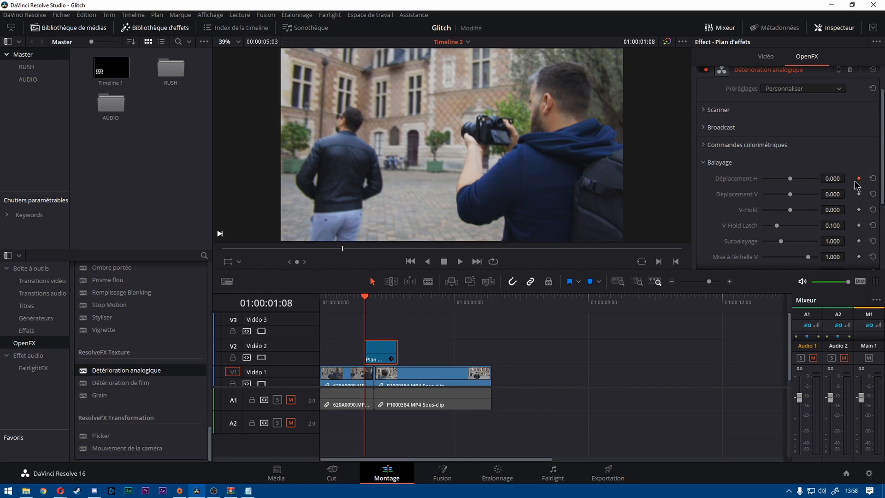
pyautogui.click(375, 302)
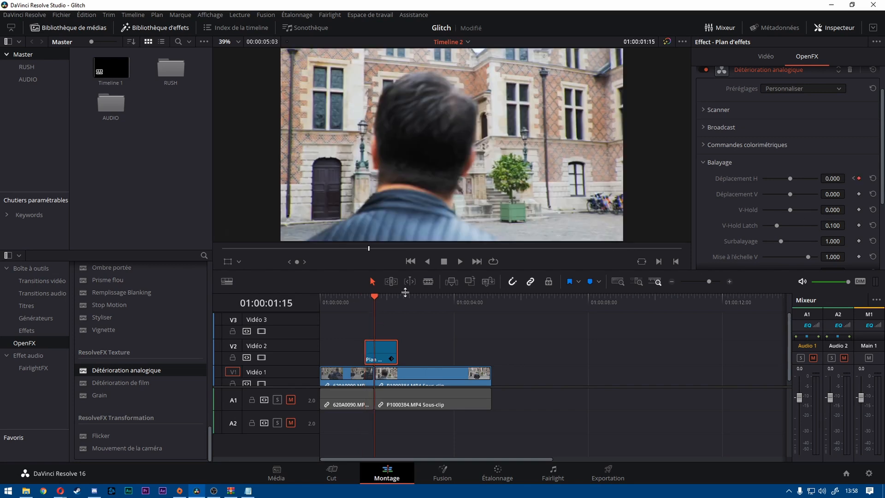
pyautogui.click(398, 301)
pyautogui.click(364, 301)
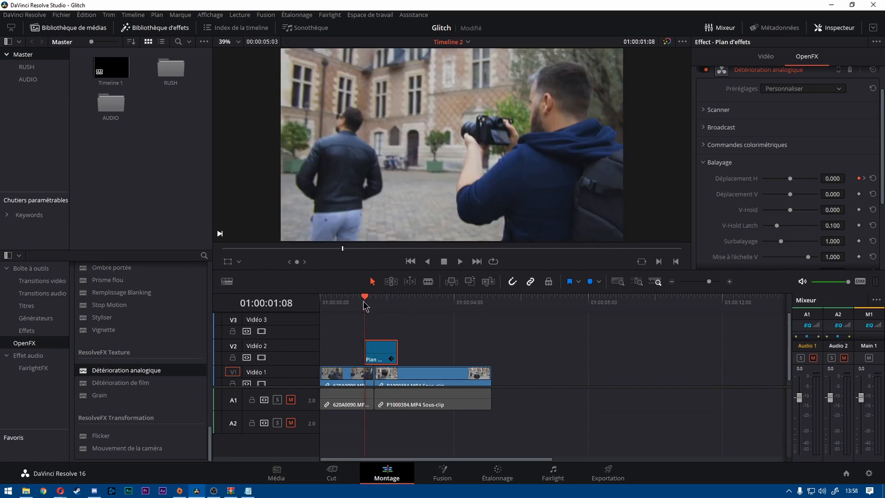
# Step: Change the Balayage Déplacement H value at the cut and play back the horizontal shift from the effect clip's start
pyautogui.click(375, 302)
pyautogui.moveTo(848, 178); pyautogui.dragTo(880, 178)
pyautogui.moveTo(817, 179); pyautogui.dragTo(812, 177)
pyautogui.click(397, 298)
pyautogui.click(364, 300)
pyautogui.press('space')
# Step: Readjust the Balayage Déplacement H value and play back the transition from before the effect clip
pyautogui.click(354, 308)
pyautogui.moveTo(840, 178); pyautogui.dragTo(831, 178)
pyautogui.click(356, 297)
pyautogui.press('space')
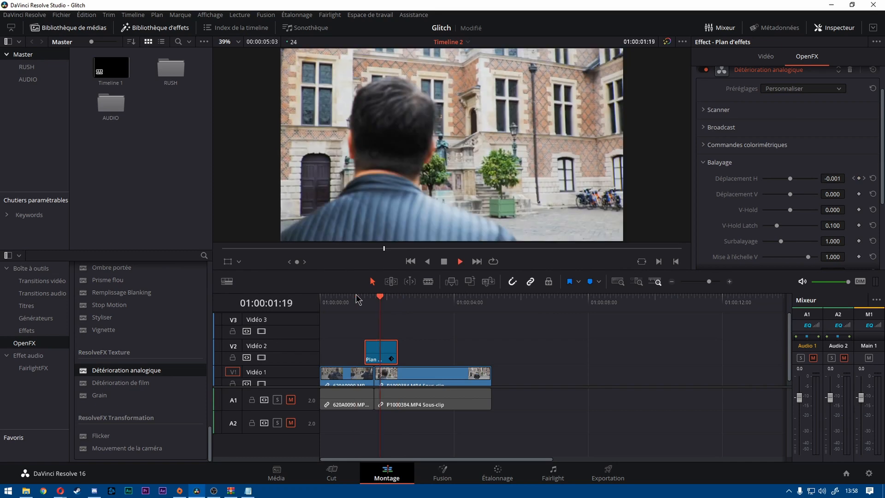
pyautogui.press('space')
# Step: Keyframe the Lignes de balayage Netteté across the effect clip, with a value of 1.000 at the cut
pyautogui.click(703, 163)
pyautogui.click(703, 128)
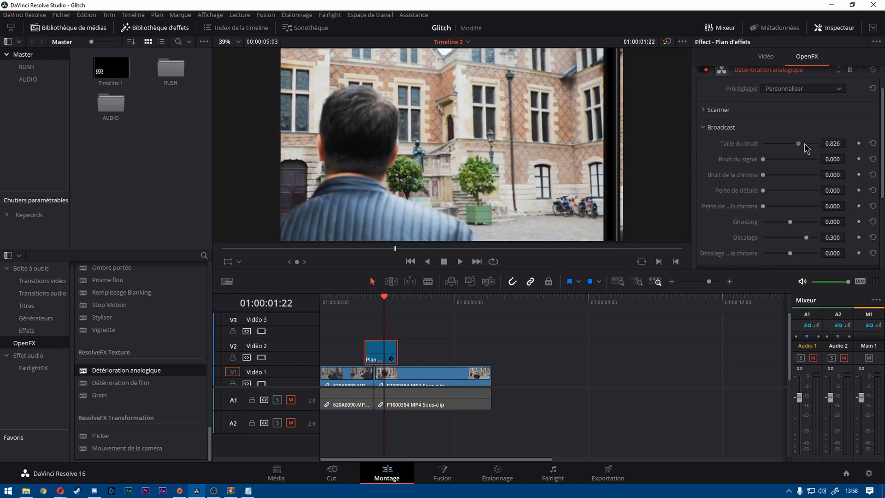
pyautogui.click(703, 128)
pyautogui.click(703, 180)
pyautogui.press('Up')
pyautogui.click(374, 299)
pyautogui.moveTo(763, 196)
pyautogui.mouseDown()
pyautogui.moveTo(828, 209)
pyautogui.moveTo(763, 196)
pyautogui.mouseUp()
pyautogui.click(398, 299)
# Step: Keyframe the Lignes de balayage Fréquence at 17.08 at the start of the effect clip
pyautogui.moveTo(398, 298); pyautogui.dragTo(364, 299)
pyautogui.click(859, 211)
pyautogui.moveTo(788, 212); pyautogui.dragTo(790, 211)
pyautogui.click(375, 299)
pyautogui.click(398, 299)
pyautogui.click(374, 299)
# Step: Keyframe the VHS Hauteur Restless Foot at 0.400 at the cut, set its Décalage to -0.492 and play back the result
pyautogui.scroll(-2, 773, 183)
pyautogui.click(859, 180)
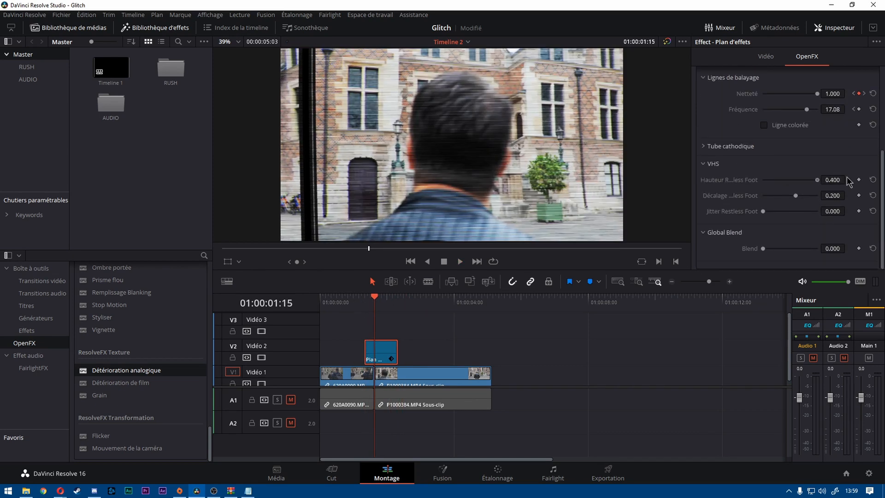
pyautogui.moveTo(774, 180); pyautogui.dragTo(814, 180)
pyautogui.moveTo(796, 196); pyautogui.dragTo(776, 195)
pyautogui.click(340, 304)
pyautogui.press('space')
pyautogui.press('space')
# Step: Examine the Tube cathodique settings of Détérioration analogique at the start of the effect clip
pyautogui.click(360, 348)
pyautogui.scroll(5, 720, 204)
pyautogui.scroll(-10, 720, 204)
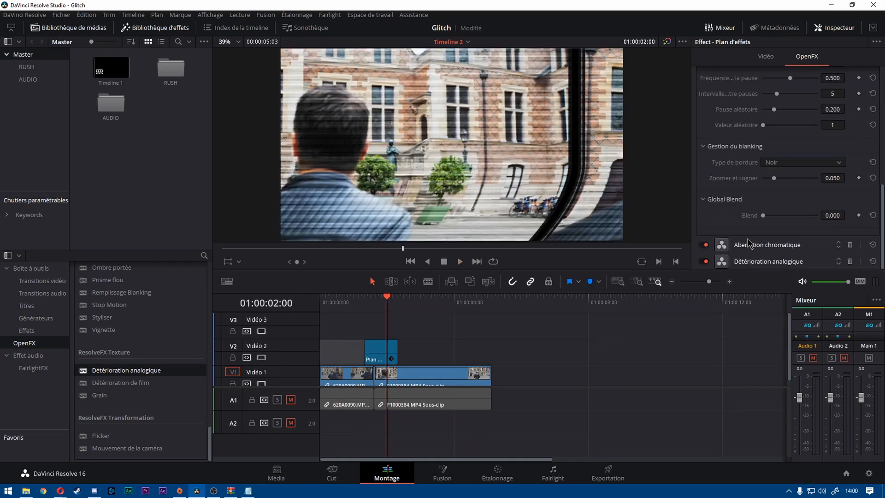
pyautogui.click(747, 262)
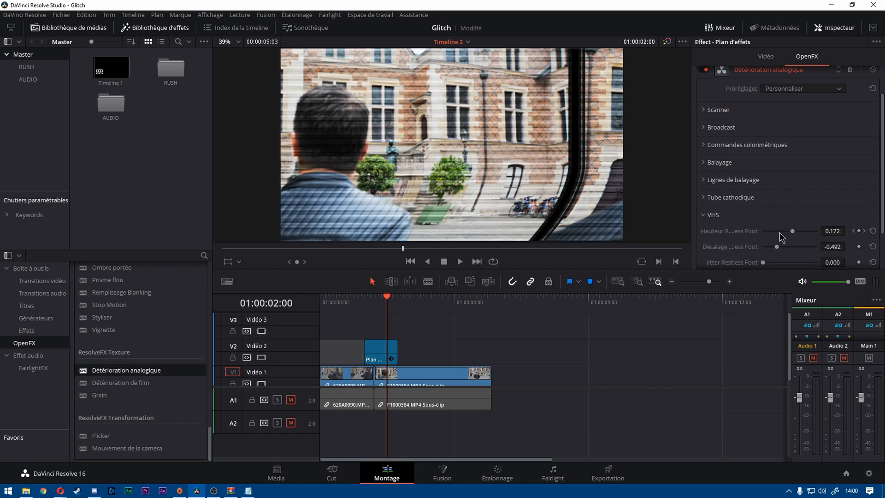
pyautogui.click(706, 198)
pyautogui.scroll(-1, 705, 203)
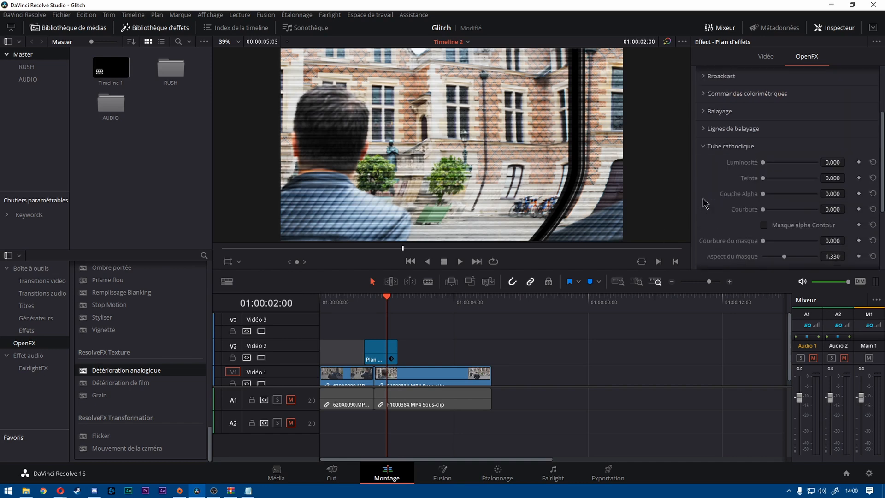
pyautogui.click(367, 303)
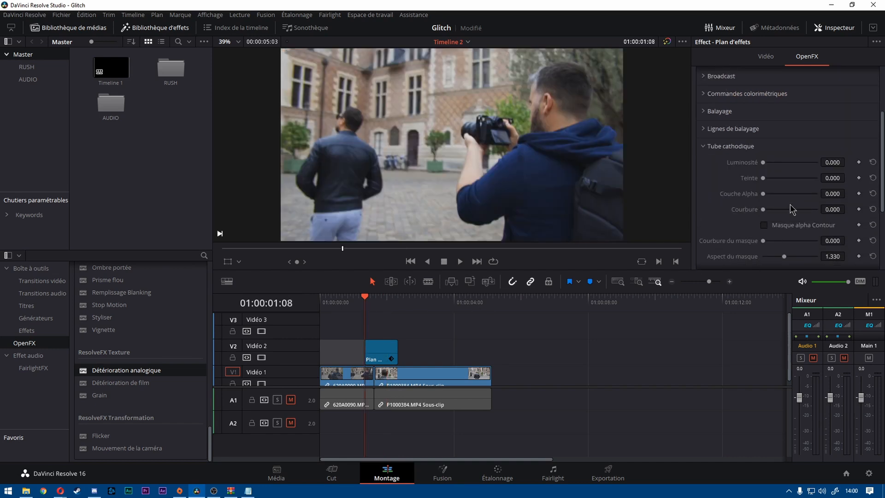
pyautogui.scroll(2, 775, 217)
# Step: Play back the complete glitch transition and return the playhead to the effect clip's start
pyautogui.moveTo(353, 298)
pyautogui.mouseDown()
pyautogui.moveTo(360, 296)
pyautogui.moveTo(347, 303)
pyautogui.mouseUp()
pyautogui.press('space')
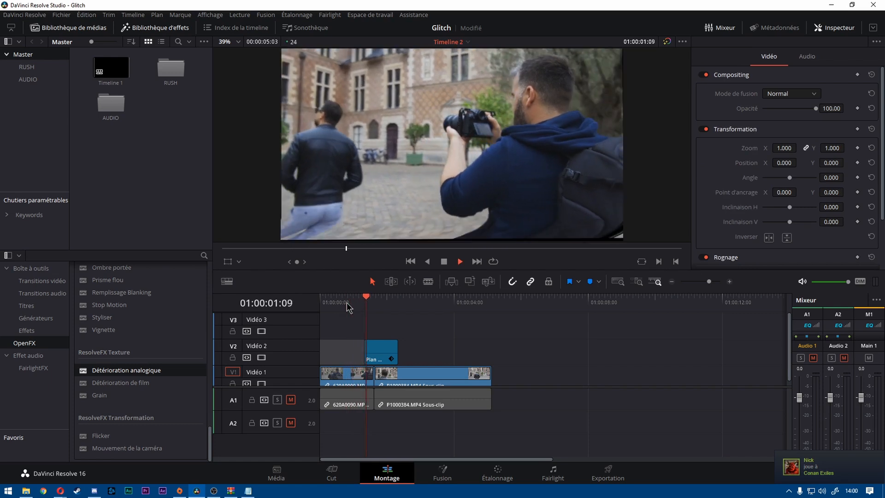
pyautogui.click(364, 308)
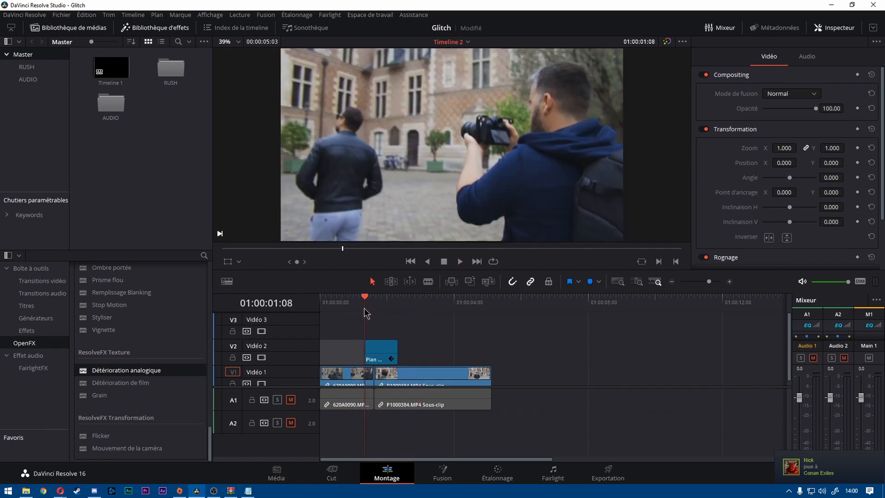
# Step: Trim the end of the Plan d'effets clip slightly earlier and play back the shortened transition
pyautogui.click(399, 352)
pyautogui.moveTo(399, 351); pyautogui.dragTo(393, 352)
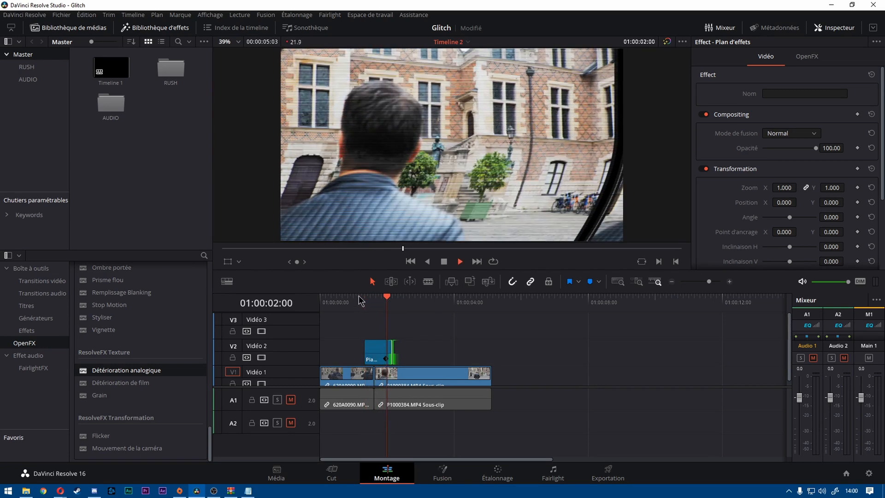
pyautogui.click(356, 302)
pyautogui.press('space')
pyautogui.click(358, 302)
pyautogui.moveTo(352, 301); pyautogui.dragTo(361, 299)
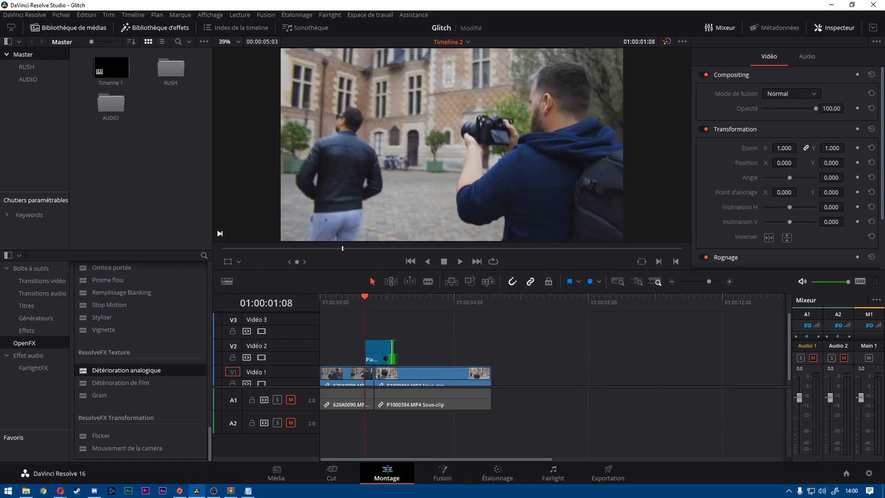
pyautogui.press('space')
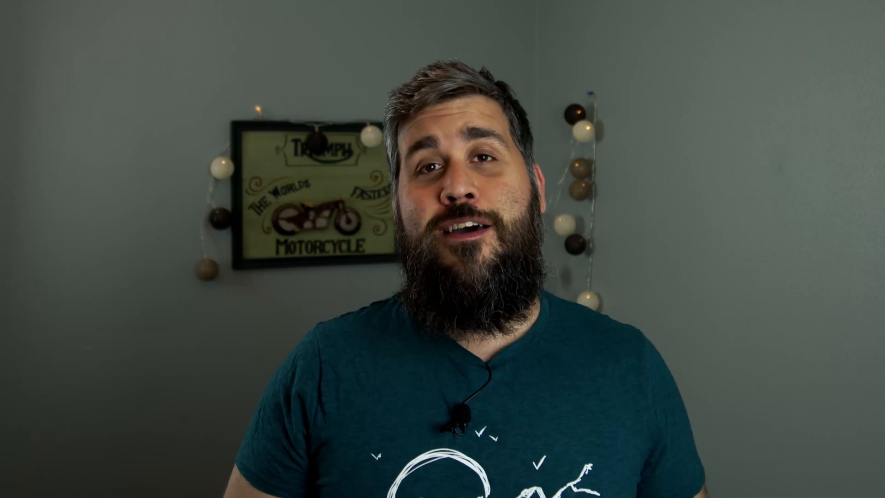